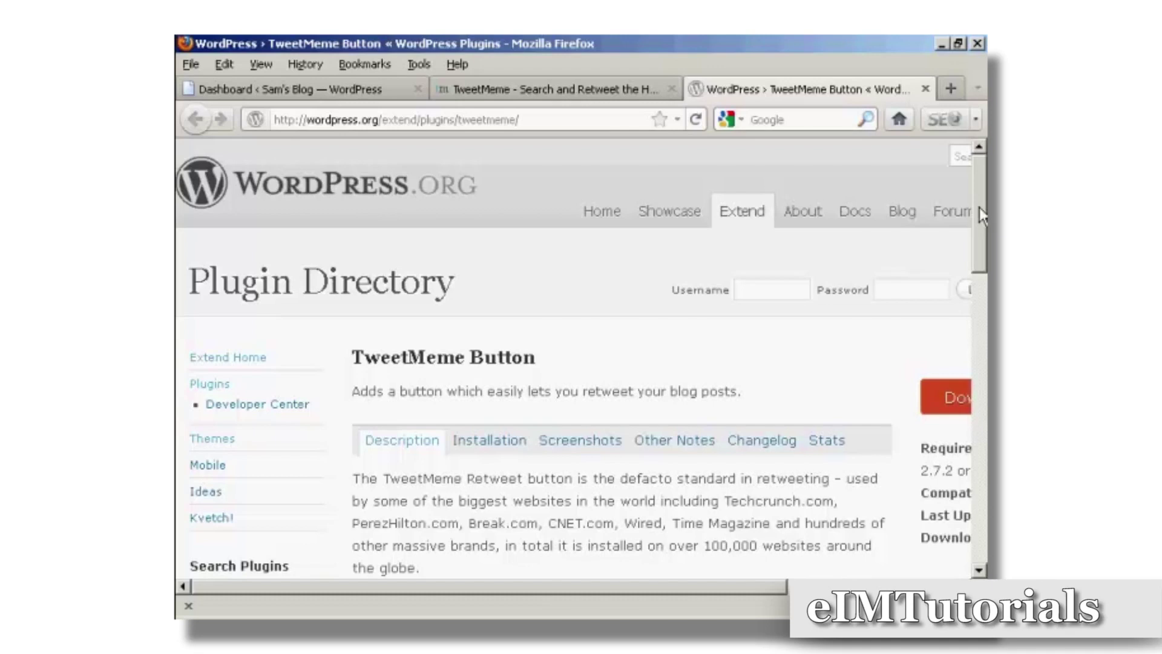
Look over the TweetMeme website tab, then return to the blog's WordPress Dashboard tab
{"action": "left_click", "coordinate": [491, 92]}
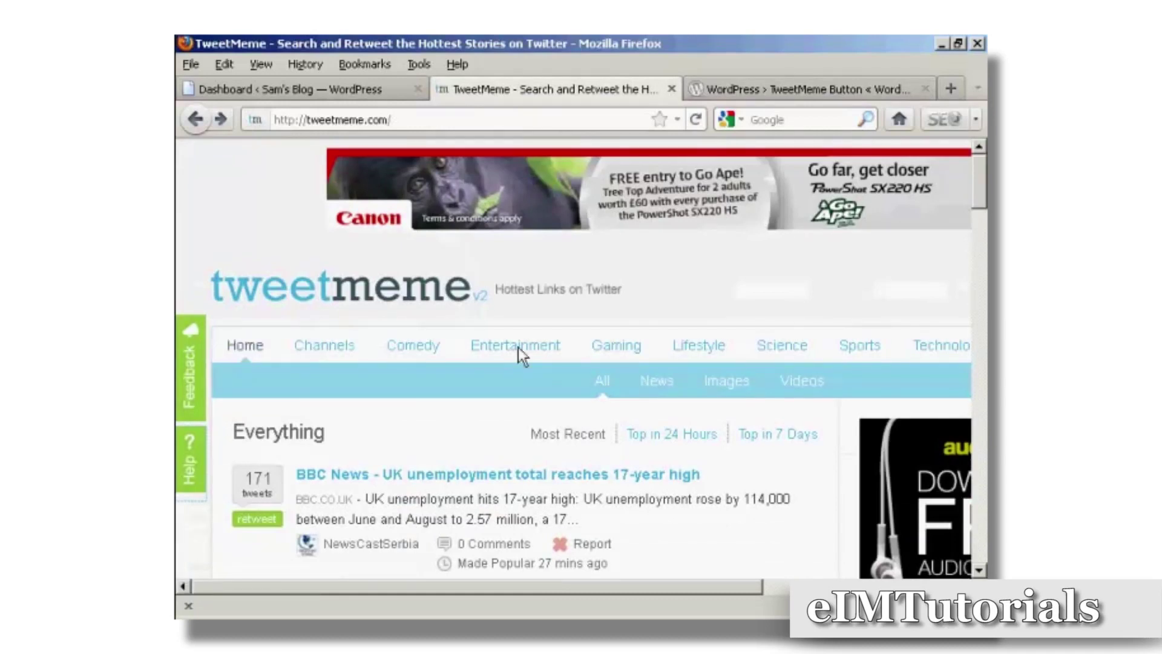
{"action": "left_click", "coordinate": [291, 90]}
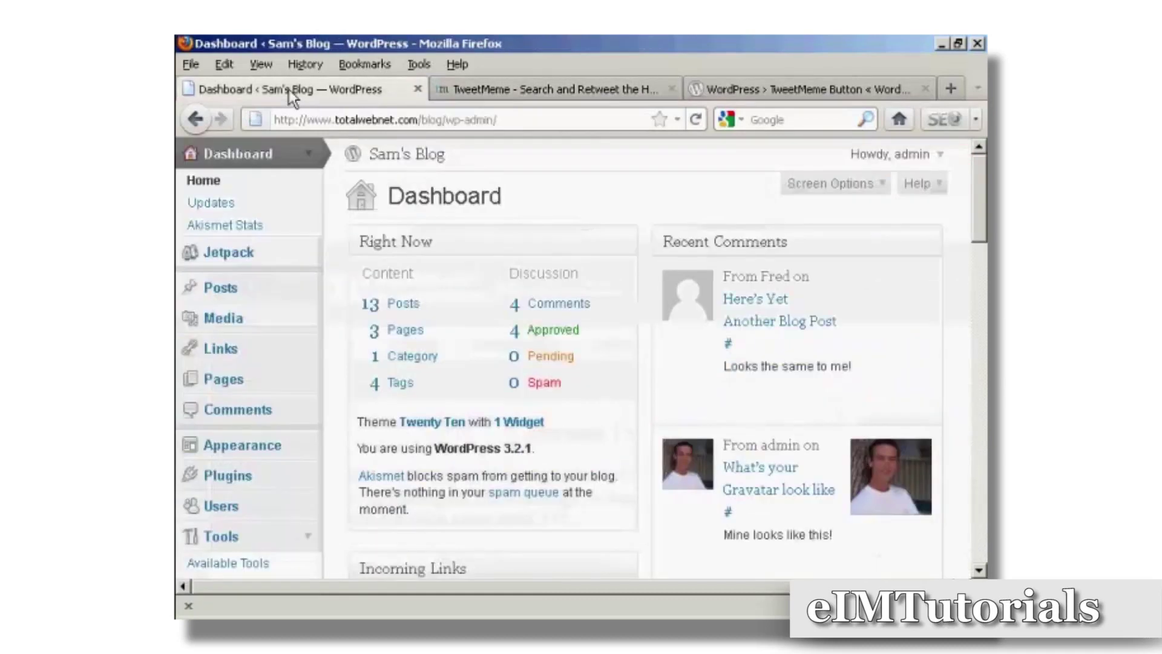
Go from the Plugins list to the Add New plugins page
{"action": "left_click", "coordinate": [231, 479]}
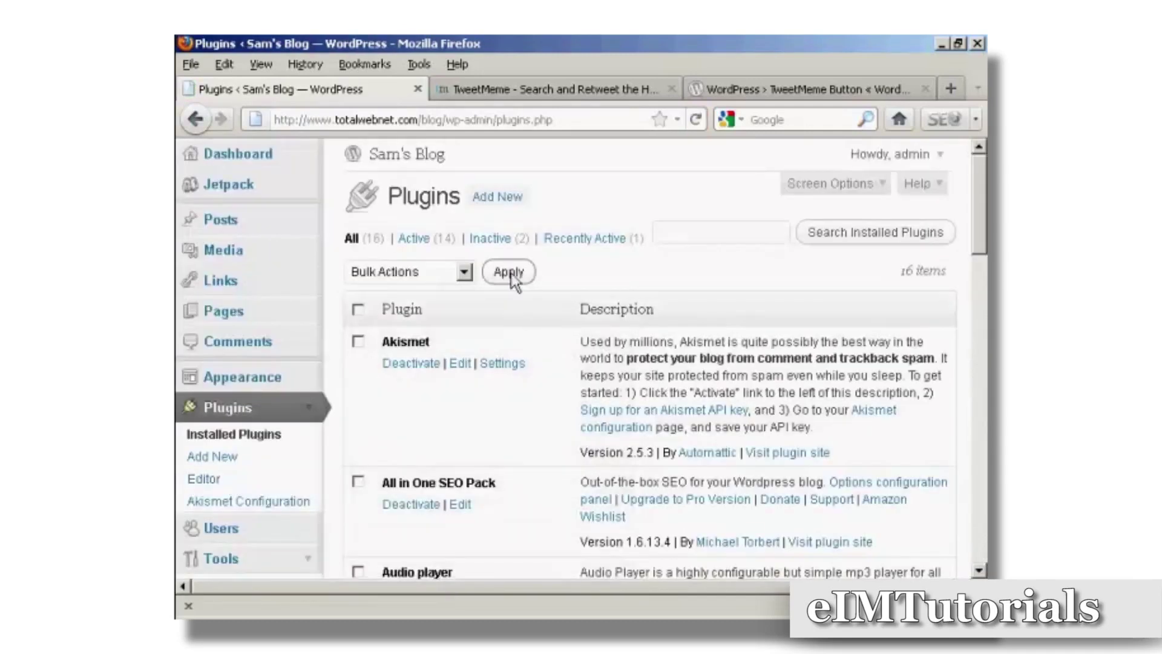
{"action": "left_click", "coordinate": [503, 200]}
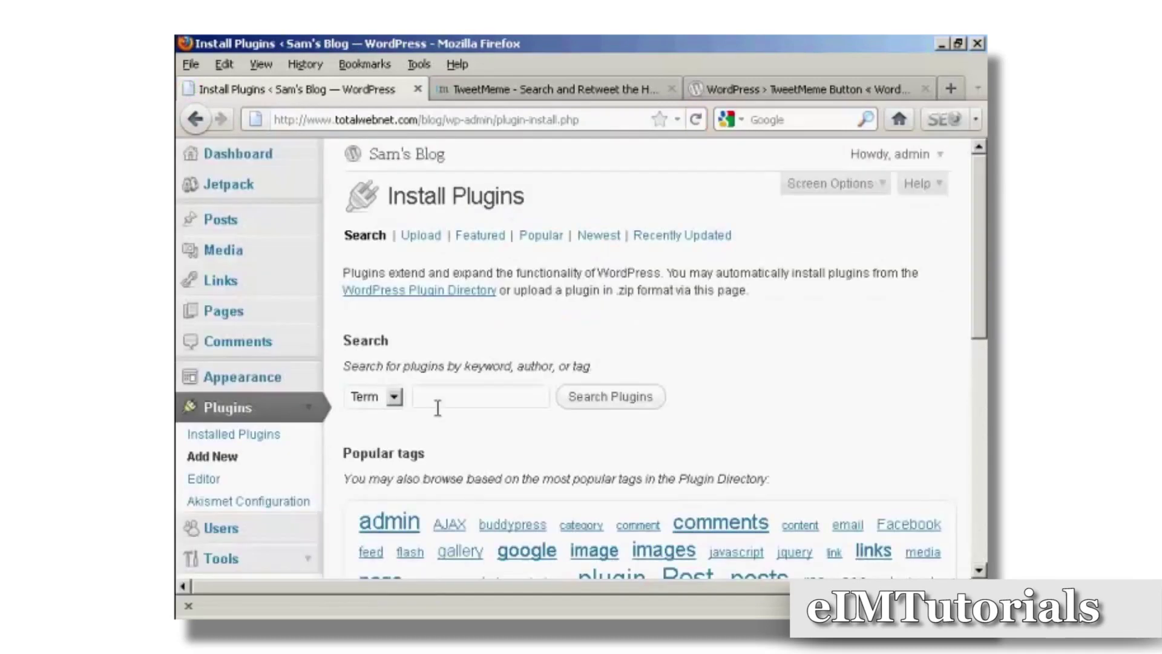
Copy the title 'TweetMeme Button' from the plugin's WordPress.org directory page
{"action": "left_click", "coordinate": [795, 92]}
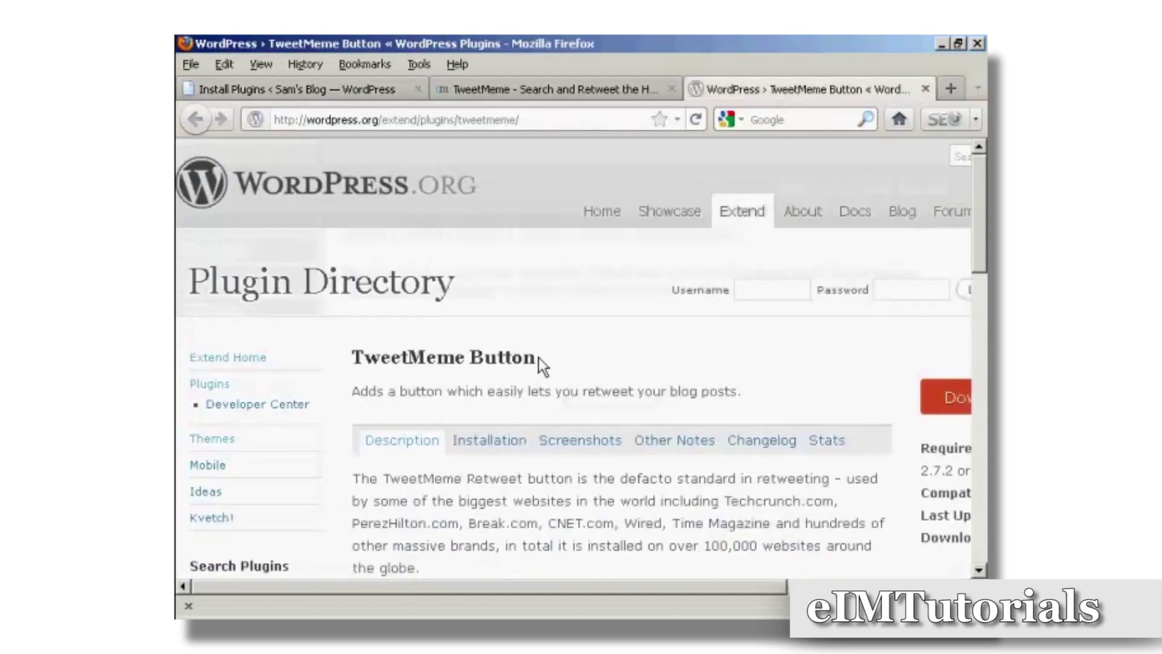
{"action": "left_click_drag", "start_coordinate": [538, 357], "coordinate": [350, 357]}
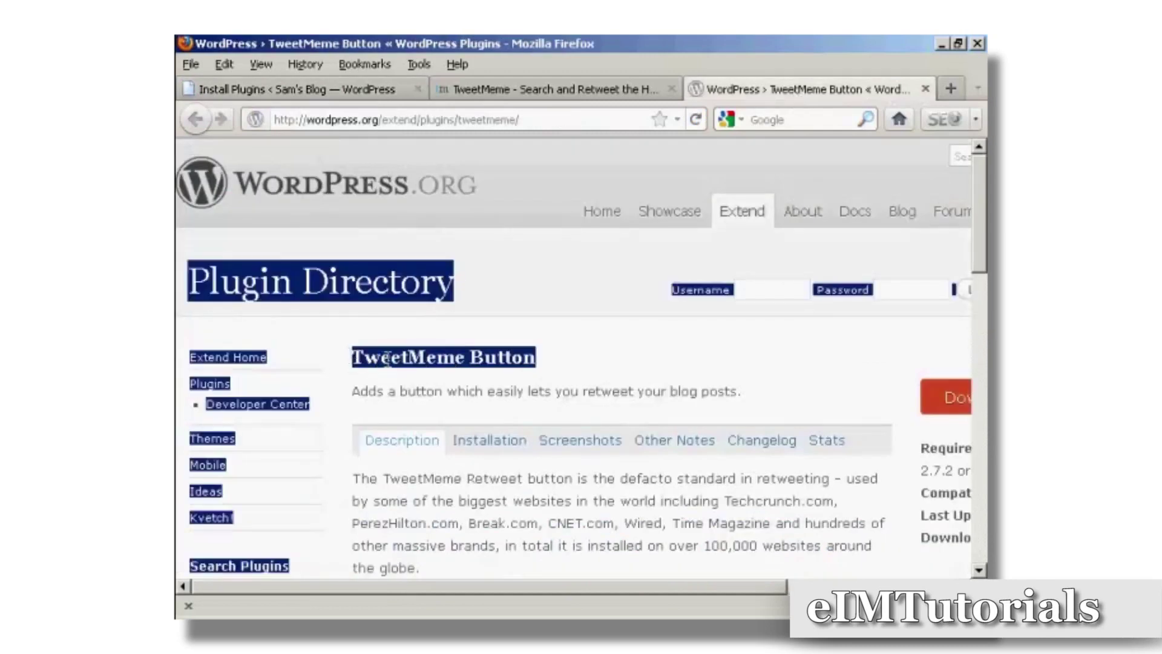
{"action": "left_click", "coordinate": [355, 357]}
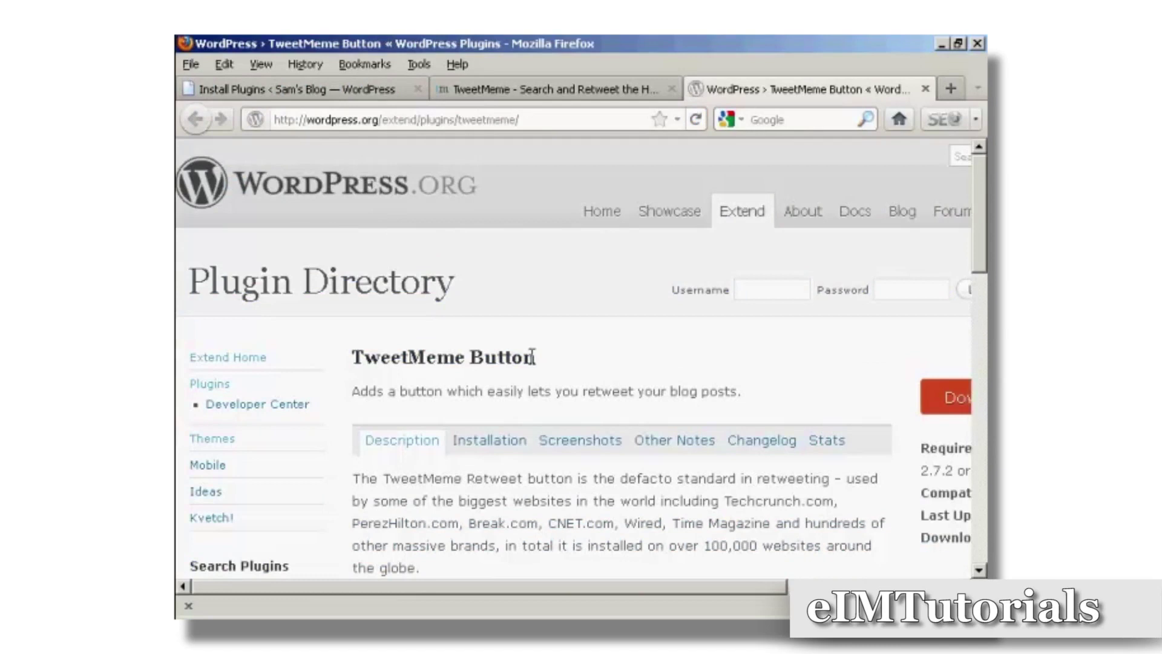
{"action": "left_click_drag", "start_coordinate": [532, 357], "coordinate": [366, 361]}
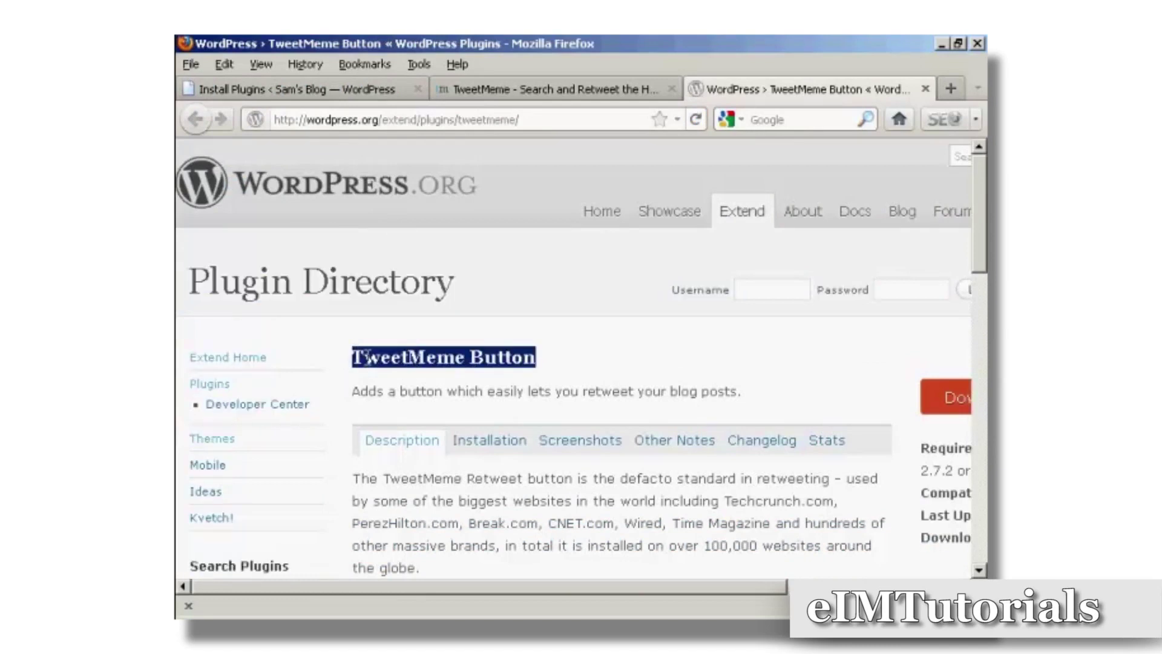
{"action": "right_click", "coordinate": [389, 368]}
{"action": "left_click", "coordinate": [403, 373]}
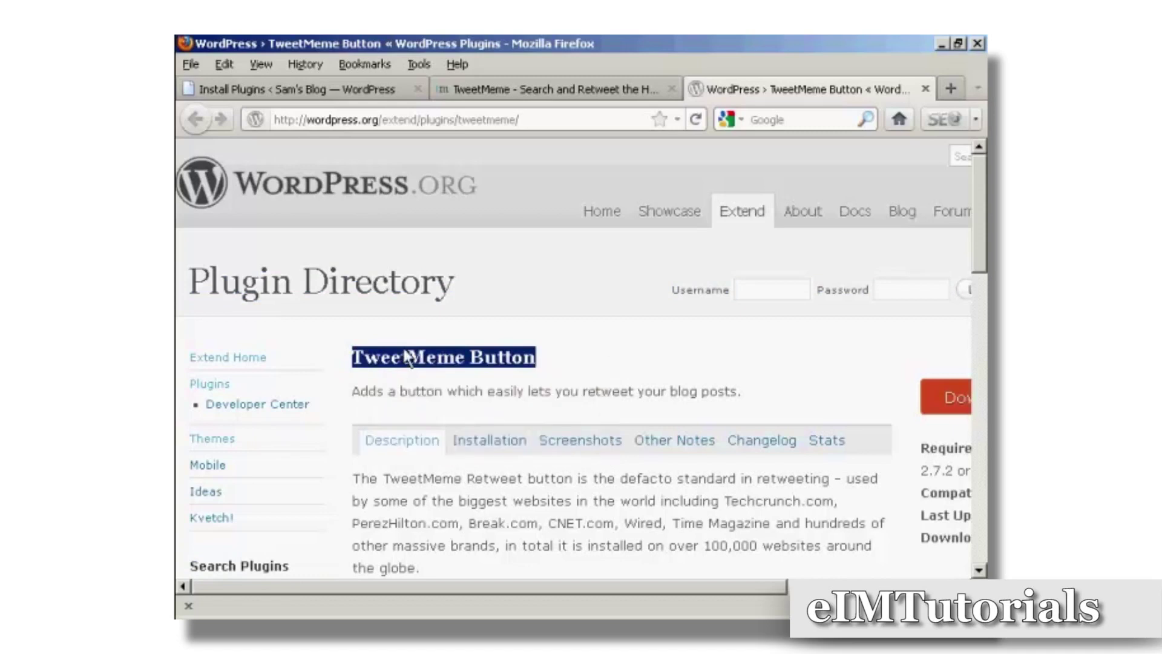
Paste 'TweetMeme Button' into the Install Plugins search box and search the directory
{"action": "left_click", "coordinate": [338, 90]}
{"action": "left_click", "coordinate": [500, 393]}
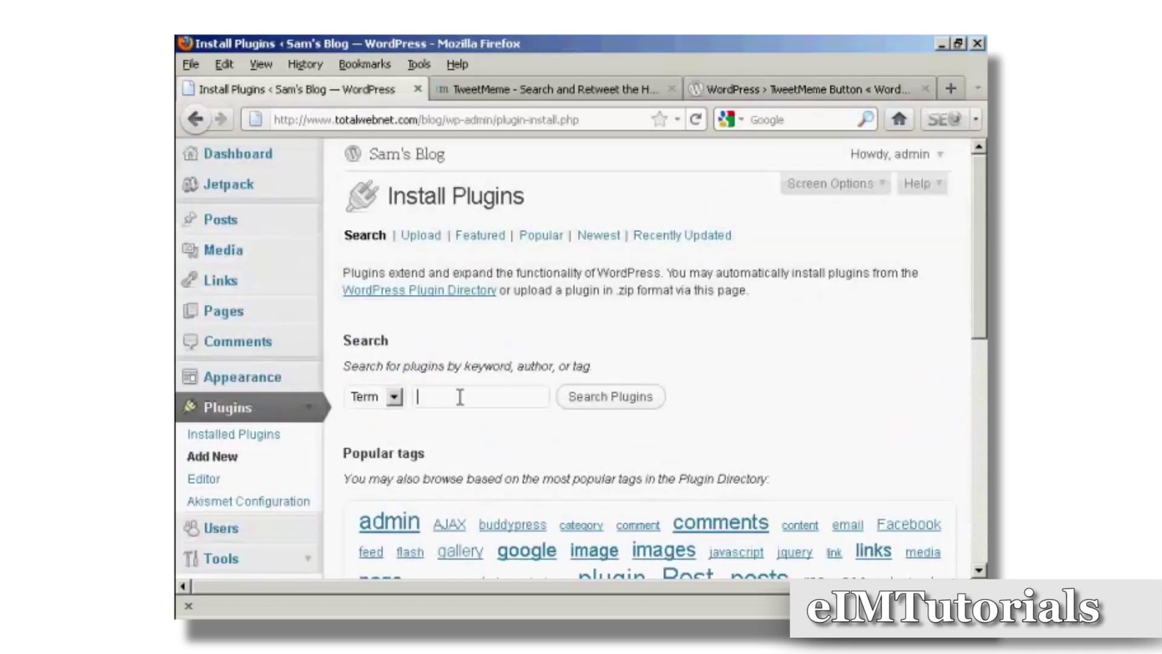
{"action": "key", "text": "ctrl+v"}
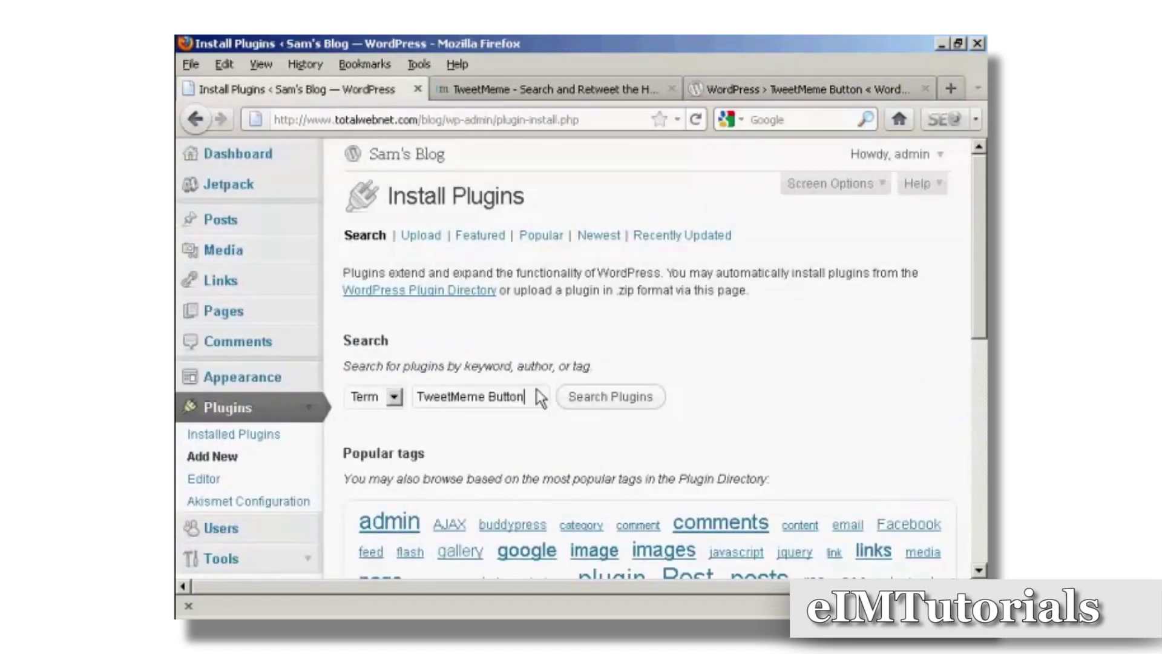
{"action": "left_click", "coordinate": [612, 400]}
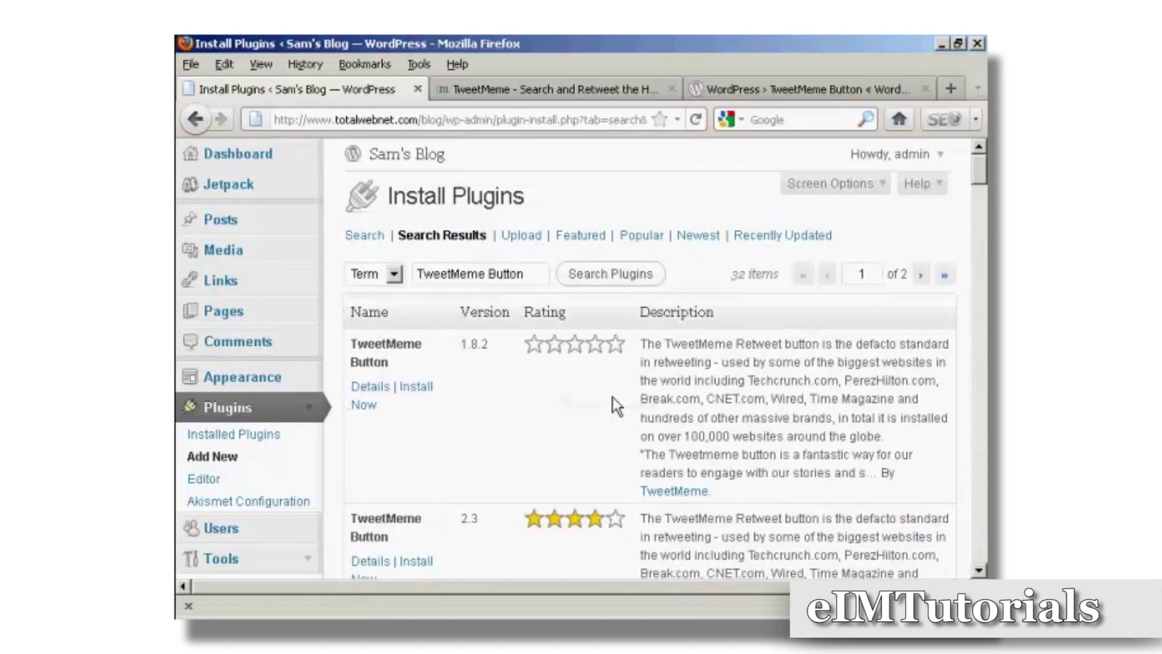
Install TweetMeme Button version 2.3, confirm the install, and activate the plugin
{"action": "scroll", "coordinate": [512, 392], "scroll_direction": "down", "scroll_amount": 3}
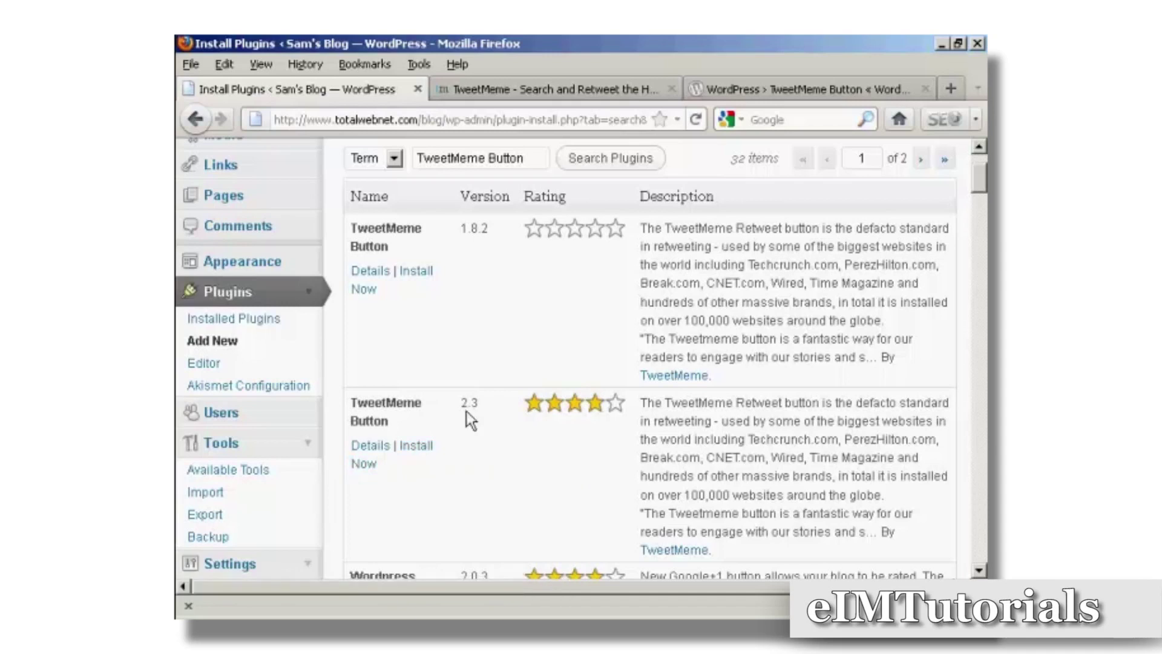
{"action": "left_click", "coordinate": [418, 450]}
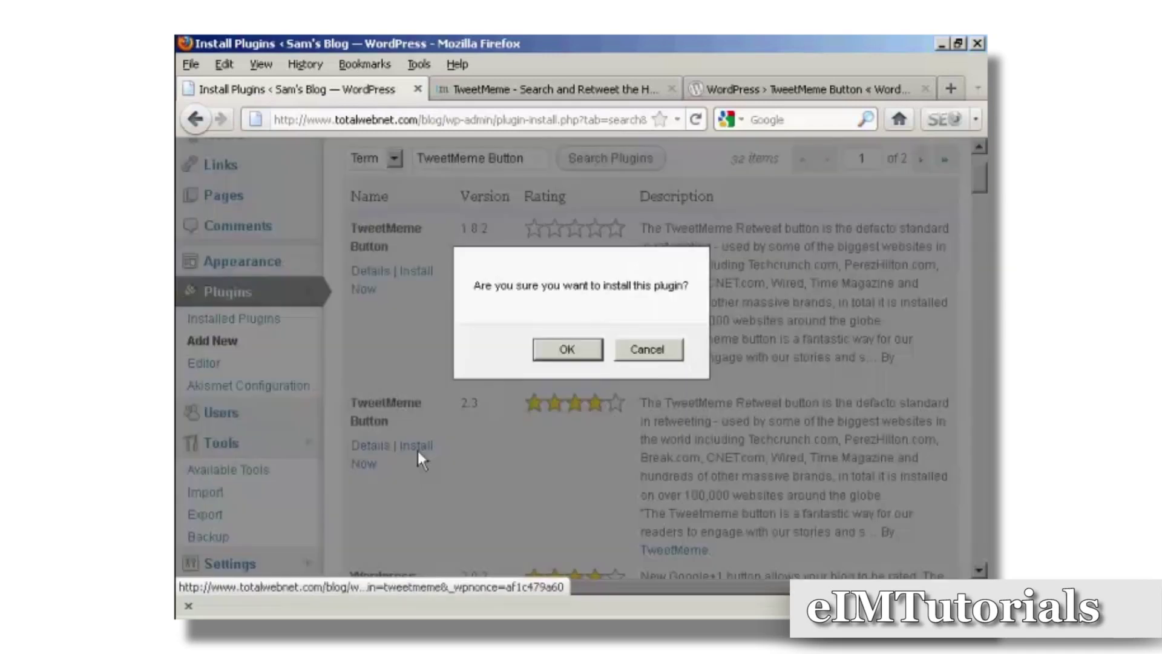
{"action": "left_click", "coordinate": [568, 351]}
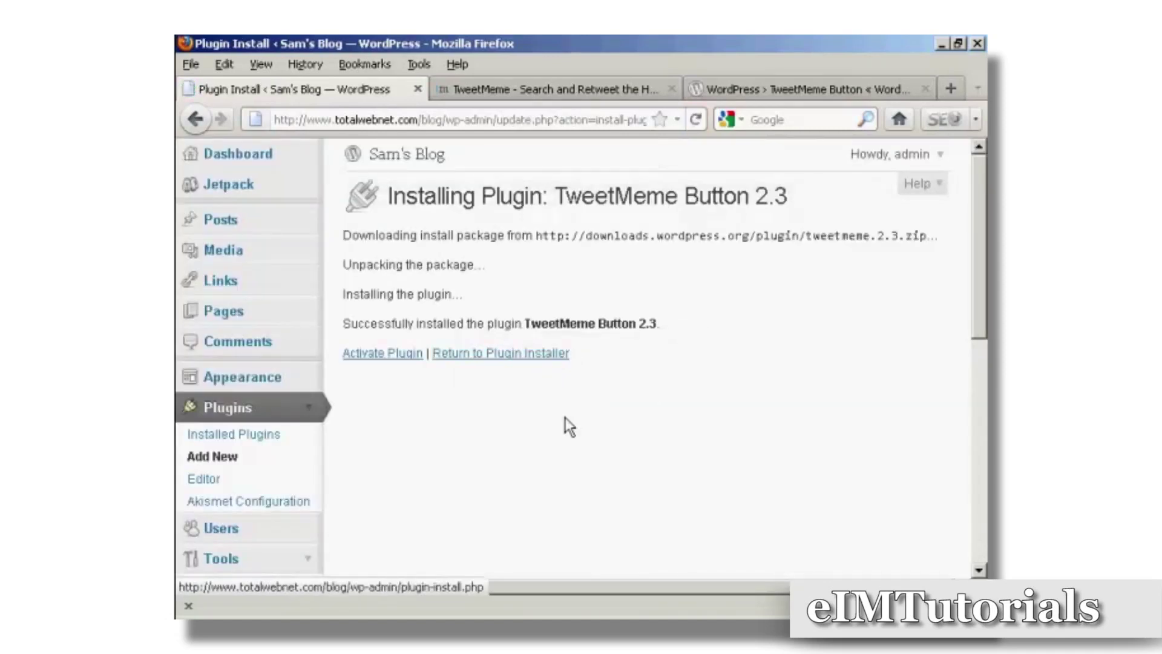
{"action": "left_click", "coordinate": [392, 362]}
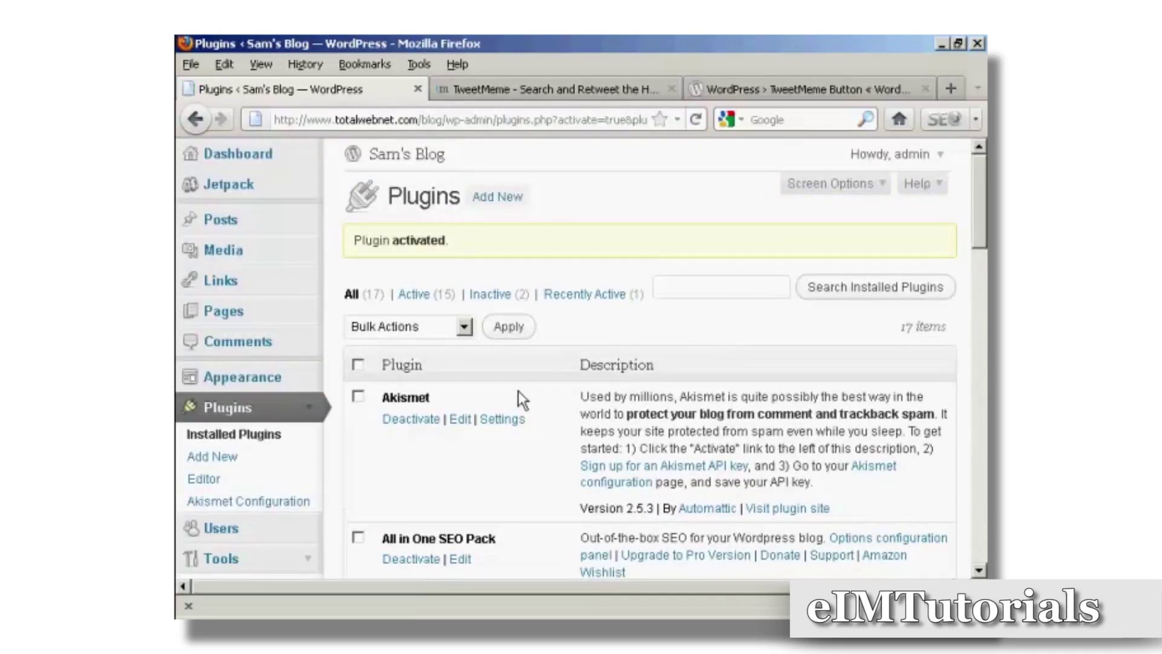
Open the blog's public front page to see the tweet counter on posts
{"action": "scroll", "coordinate": [519, 391], "scroll_direction": "down", "scroll_amount": 3}
{"action": "scroll", "coordinate": [519, 388], "scroll_direction": "down", "scroll_amount": 3}
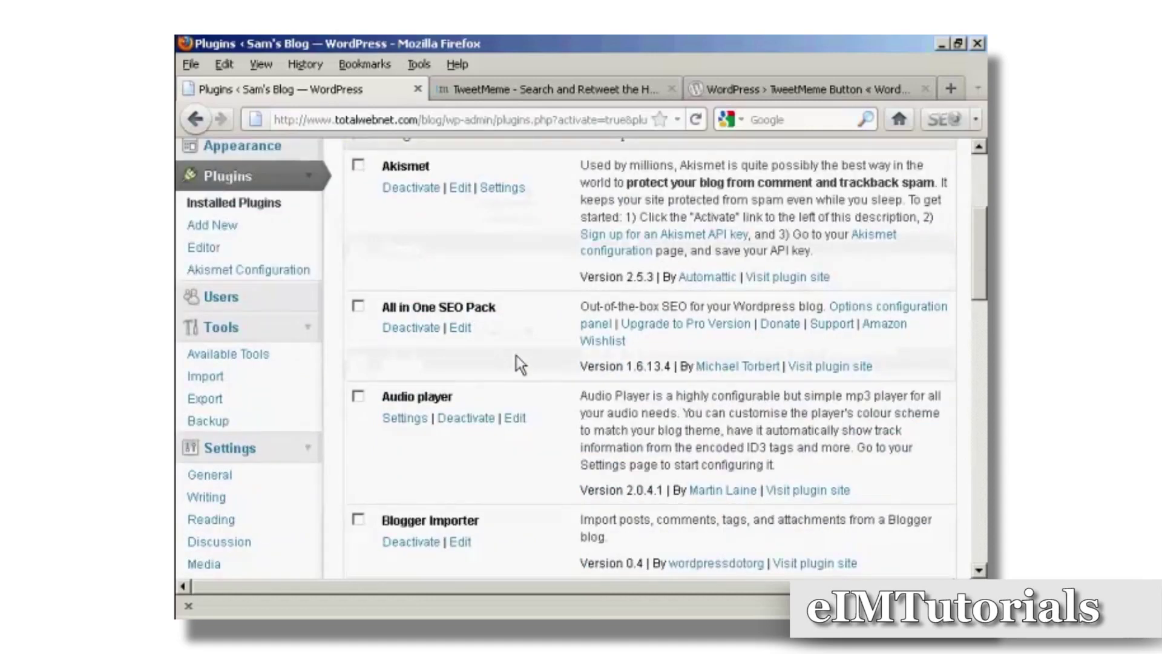
{"action": "scroll", "coordinate": [519, 357], "scroll_direction": "up", "scroll_amount": 6}
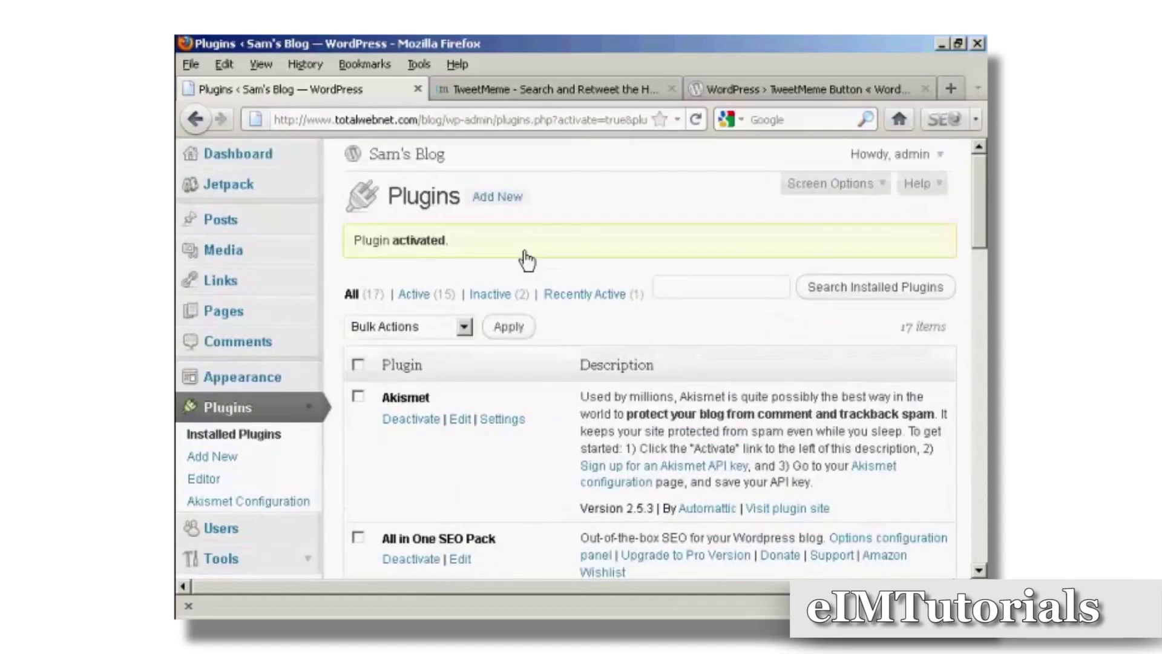
{"action": "left_click", "coordinate": [408, 161]}
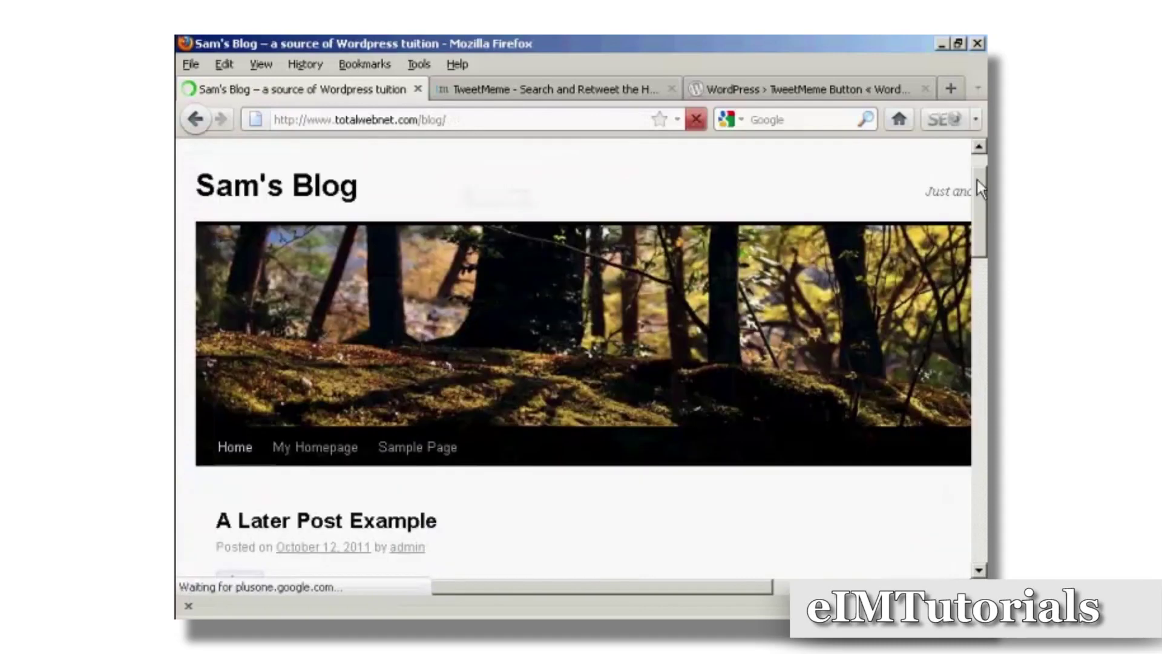
Check the tweet counters on the blog's posts, then return to the admin Dashboard
{"action": "left_click_drag", "start_coordinate": [978, 179], "coordinate": [977, 232]}
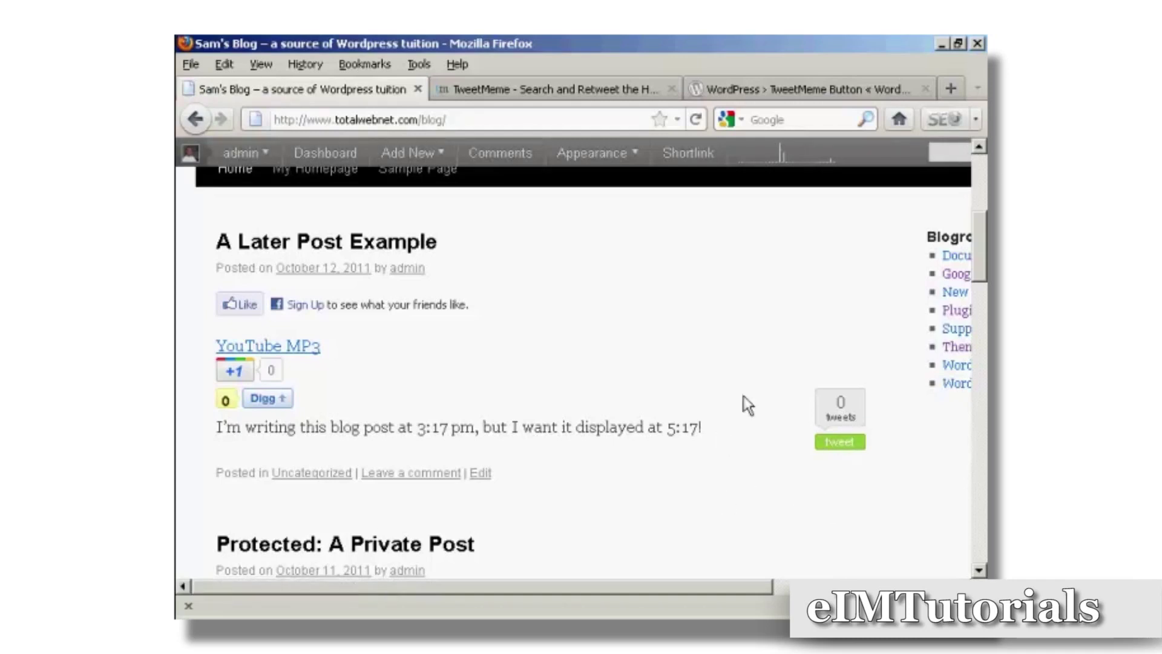
{"action": "scroll", "coordinate": [749, 404], "scroll_direction": "down", "scroll_amount": 10}
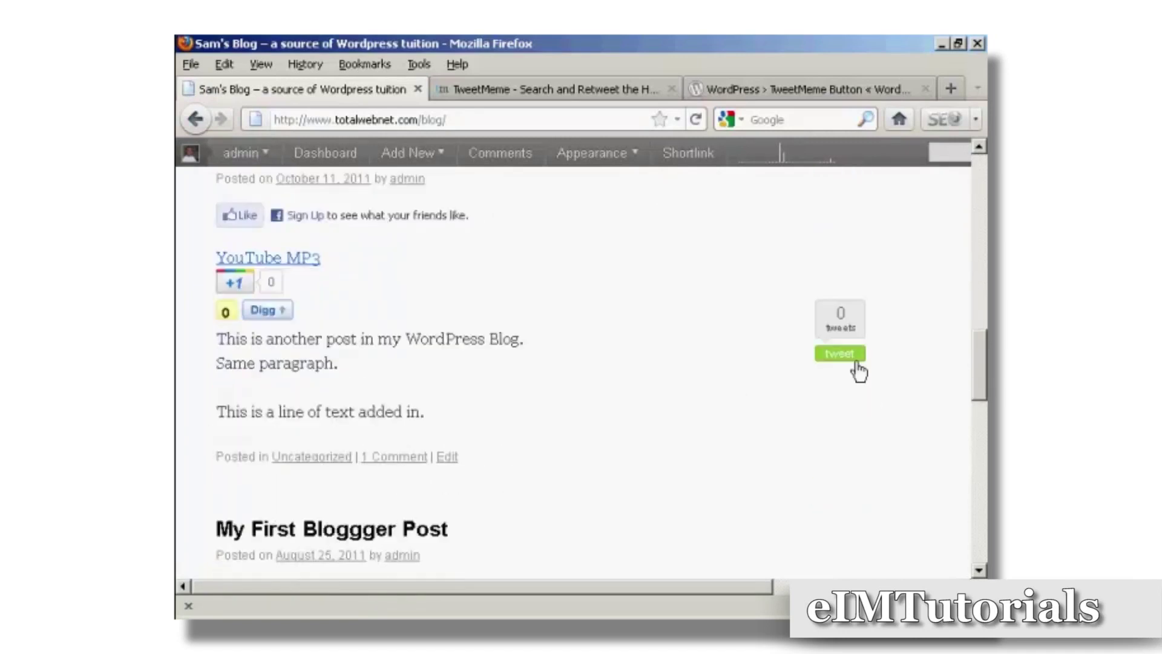
{"action": "scroll", "coordinate": [763, 364], "scroll_direction": "up", "scroll_amount": 8}
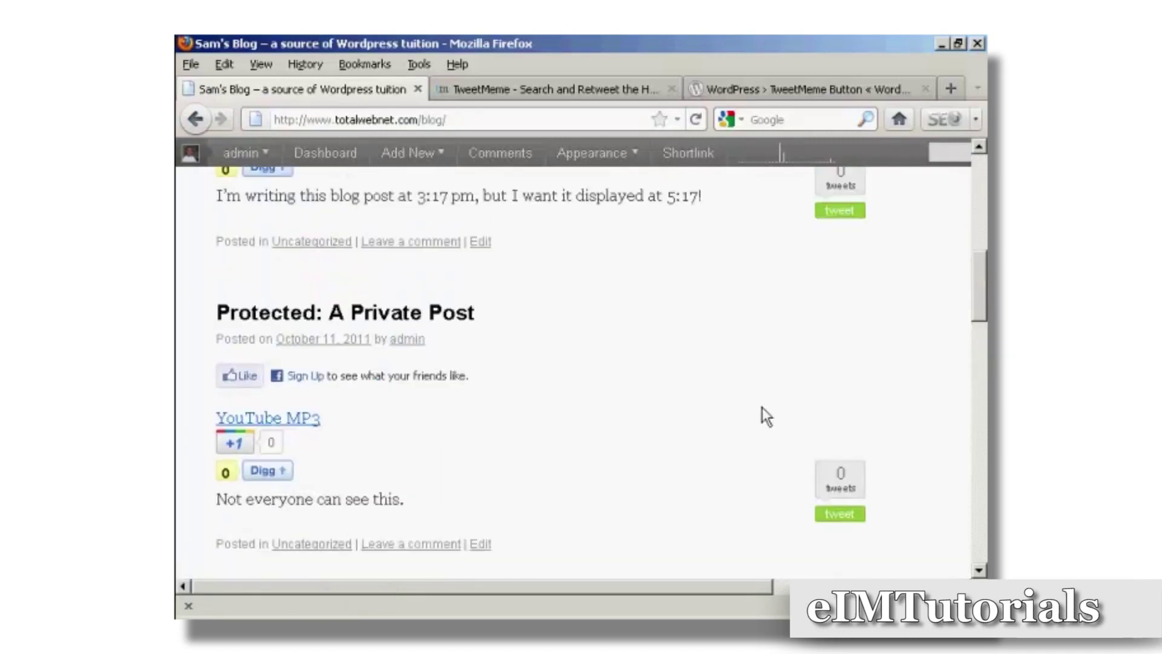
{"action": "scroll", "coordinate": [762, 408], "scroll_direction": "up", "scroll_amount": 12}
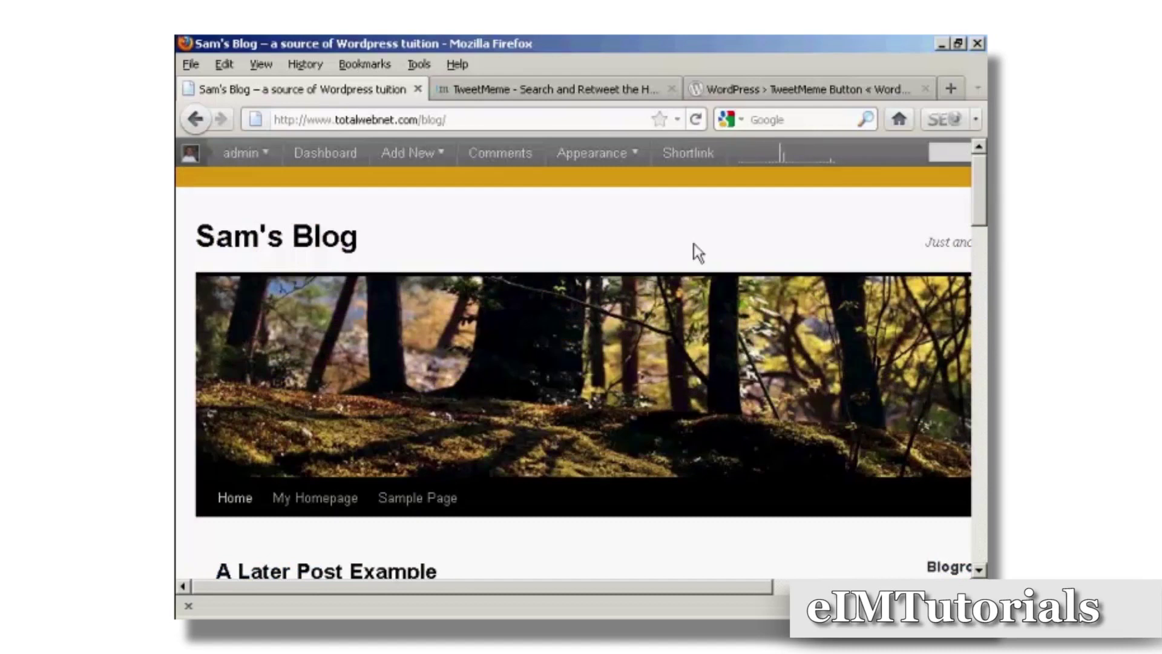
{"action": "left_click", "coordinate": [327, 156]}
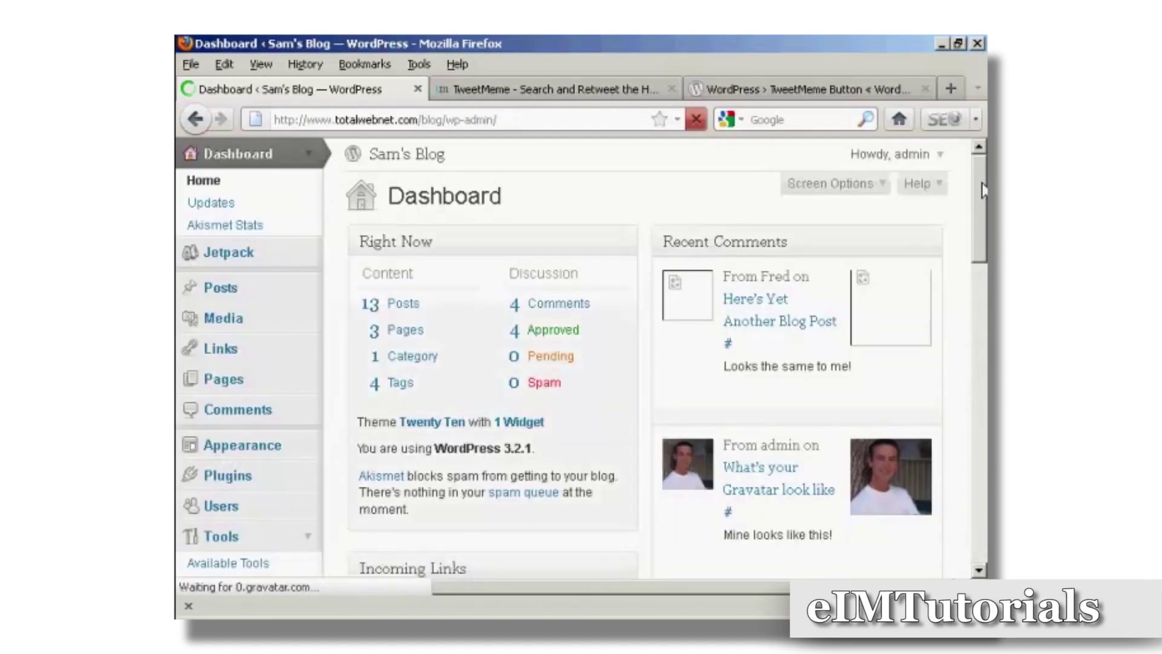
Open the TweetMeme settings and review the Position choices, leaving Position at Before
{"action": "left_click_drag", "start_coordinate": [984, 190], "coordinate": [952, 381]}
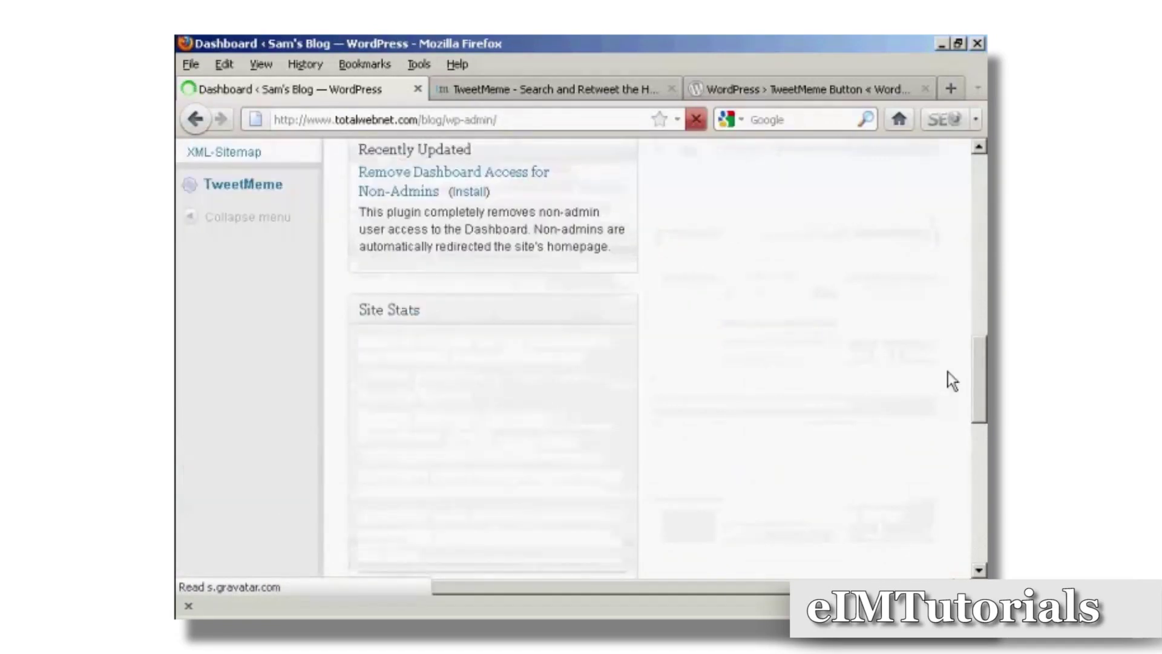
{"action": "left_click", "coordinate": [252, 193]}
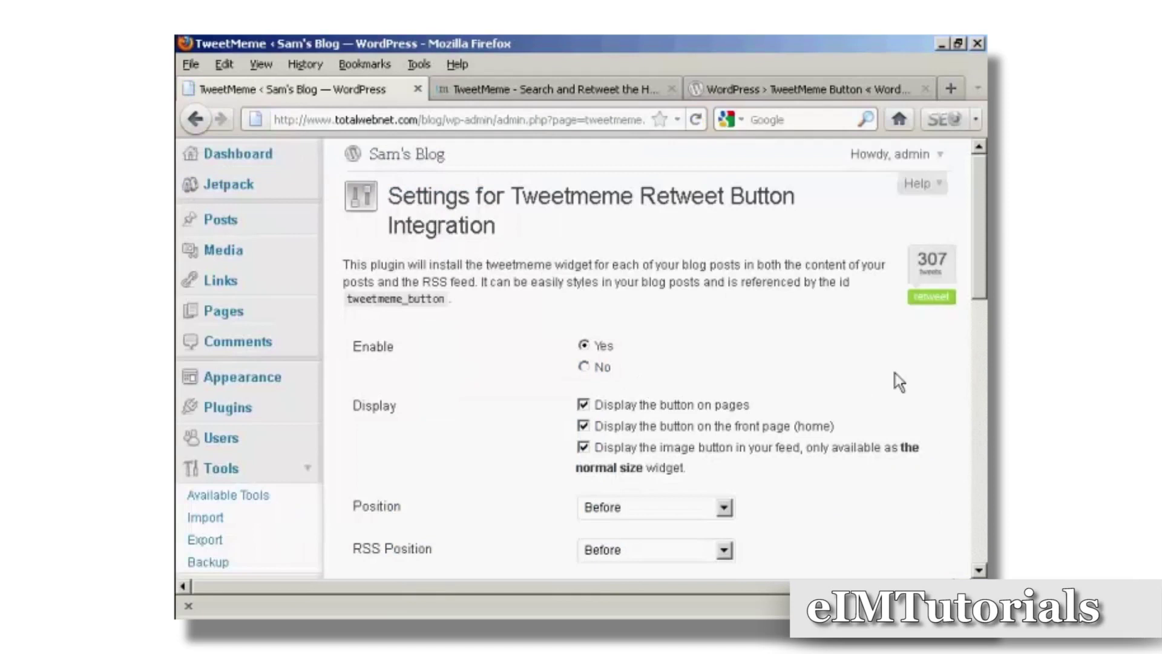
{"action": "scroll", "coordinate": [976, 219], "scroll_direction": "down", "scroll_amount": 1}
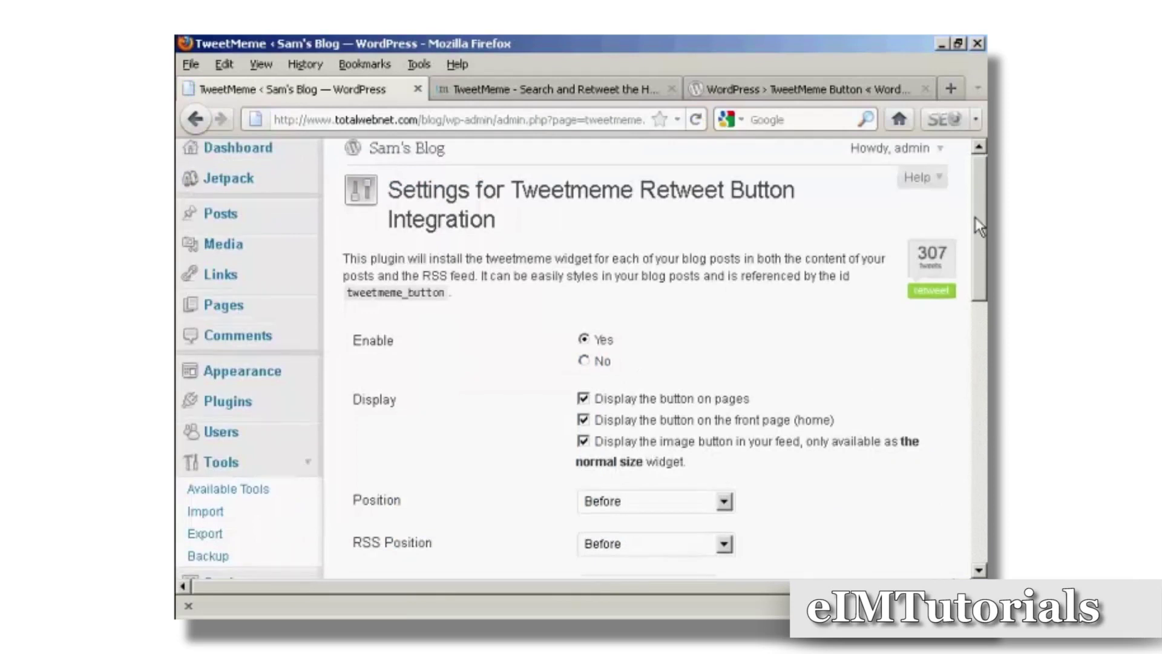
{"action": "scroll", "coordinate": [975, 218], "scroll_direction": "down", "scroll_amount": 3}
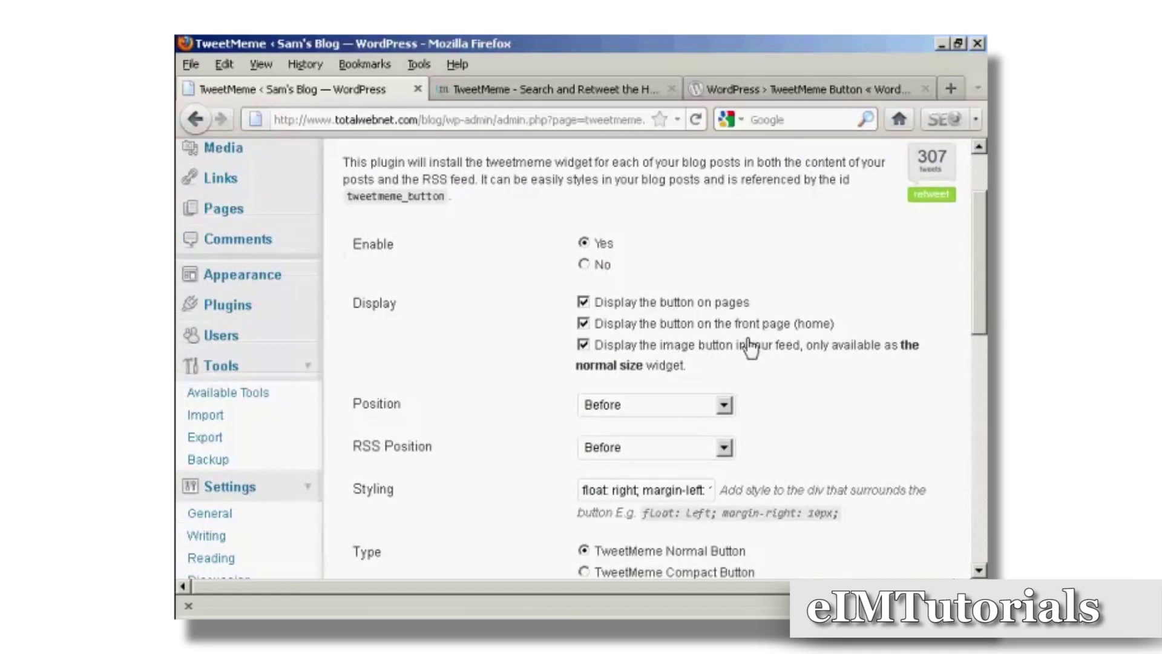
{"action": "left_click_drag", "start_coordinate": [975, 310], "coordinate": [976, 346]}
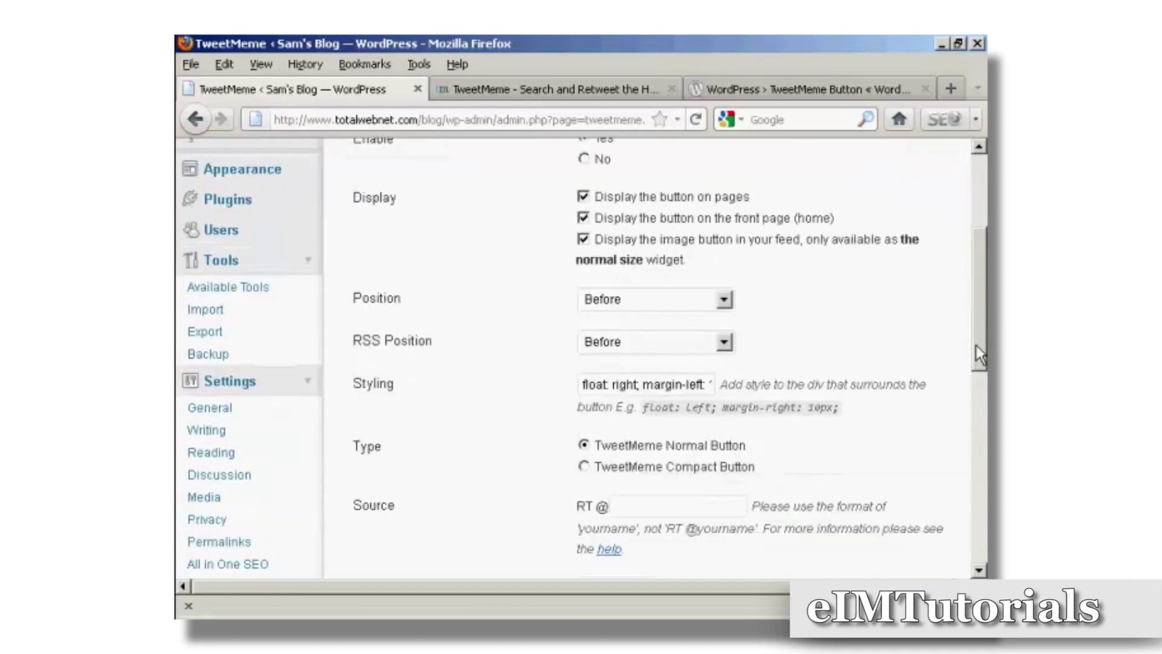
{"action": "left_click", "coordinate": [725, 301]}
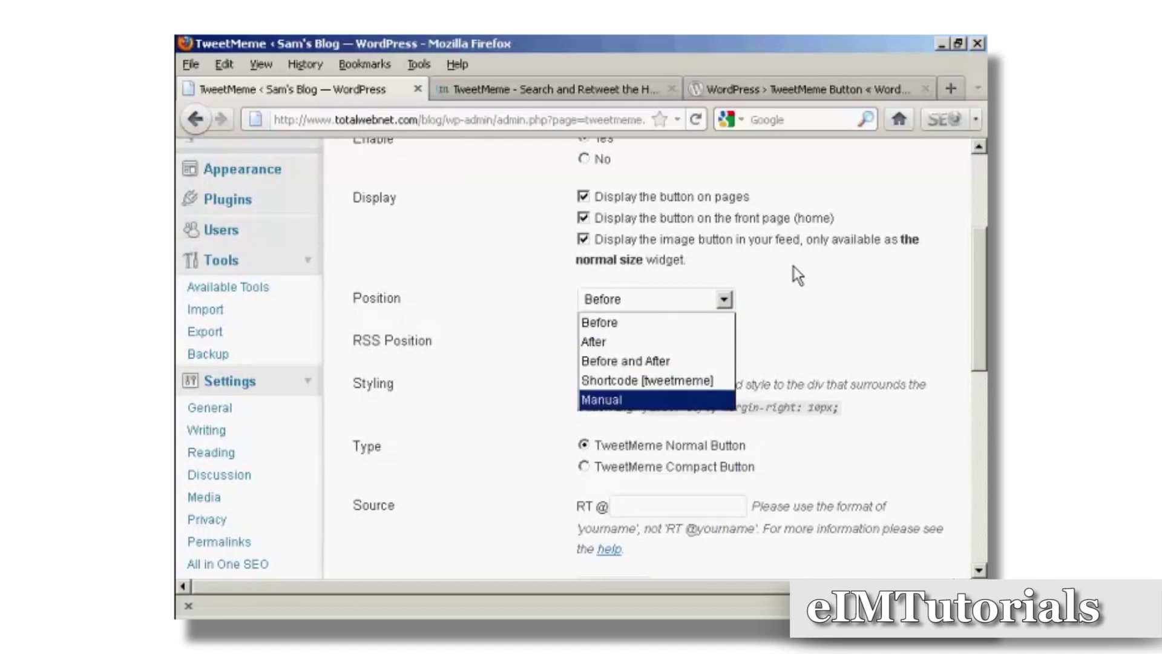
{"action": "left_click", "coordinate": [776, 288]}
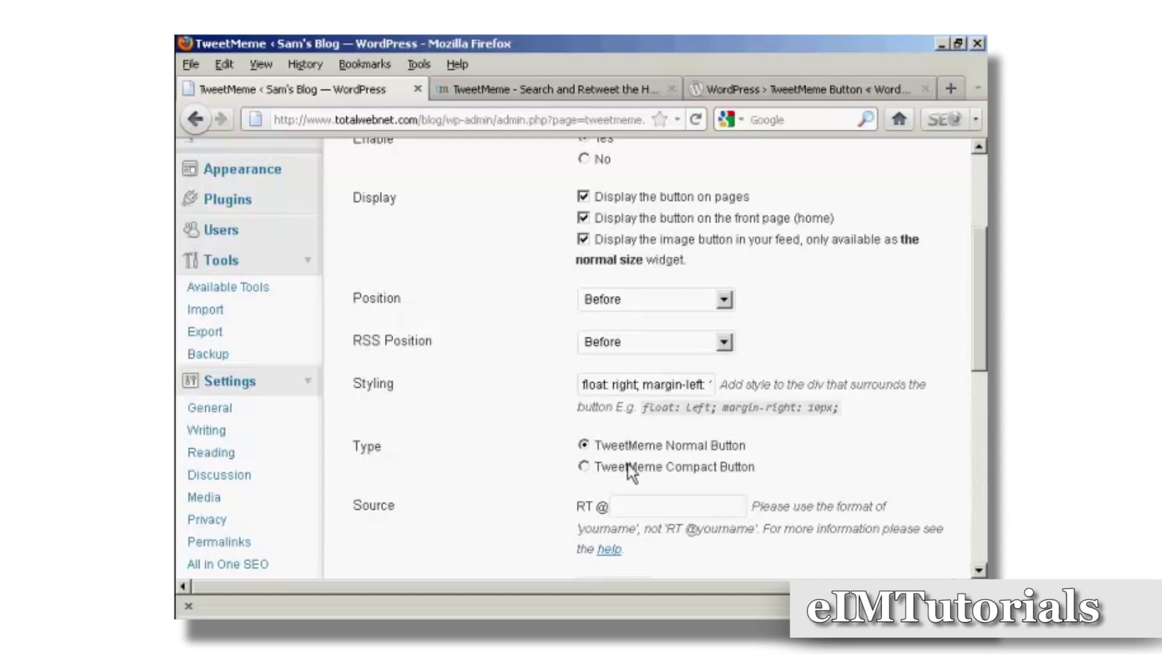
{"action": "scroll", "coordinate": [984, 320], "scroll_direction": "down", "scroll_amount": 1}
{"action": "left_click_drag", "start_coordinate": [984, 321], "coordinate": [985, 382]}
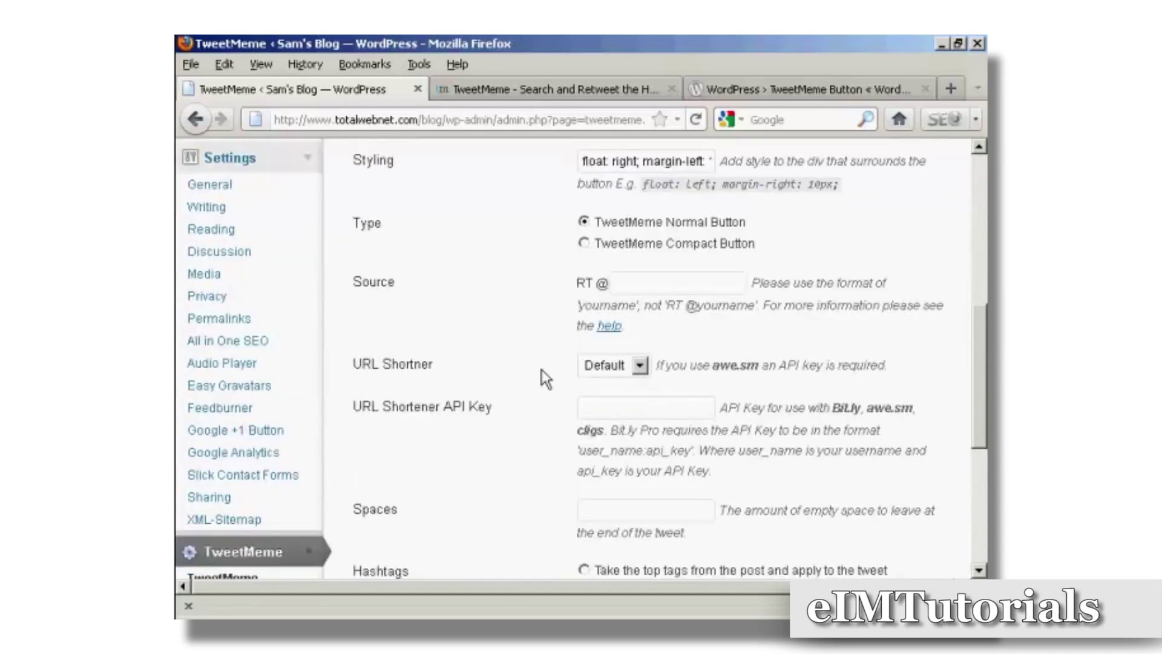
Keep the Default URL shortener, review Hashtags, and open the Twitter Tweet Button settings
{"action": "left_click", "coordinate": [639, 366]}
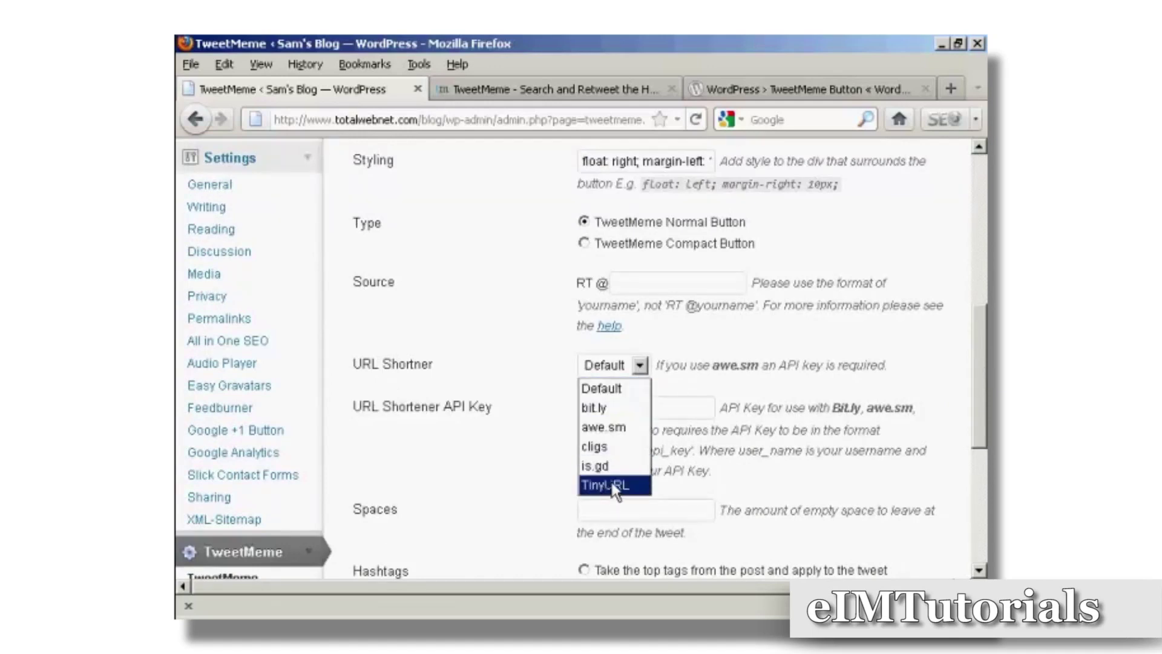
{"action": "left_click", "coordinate": [692, 362]}
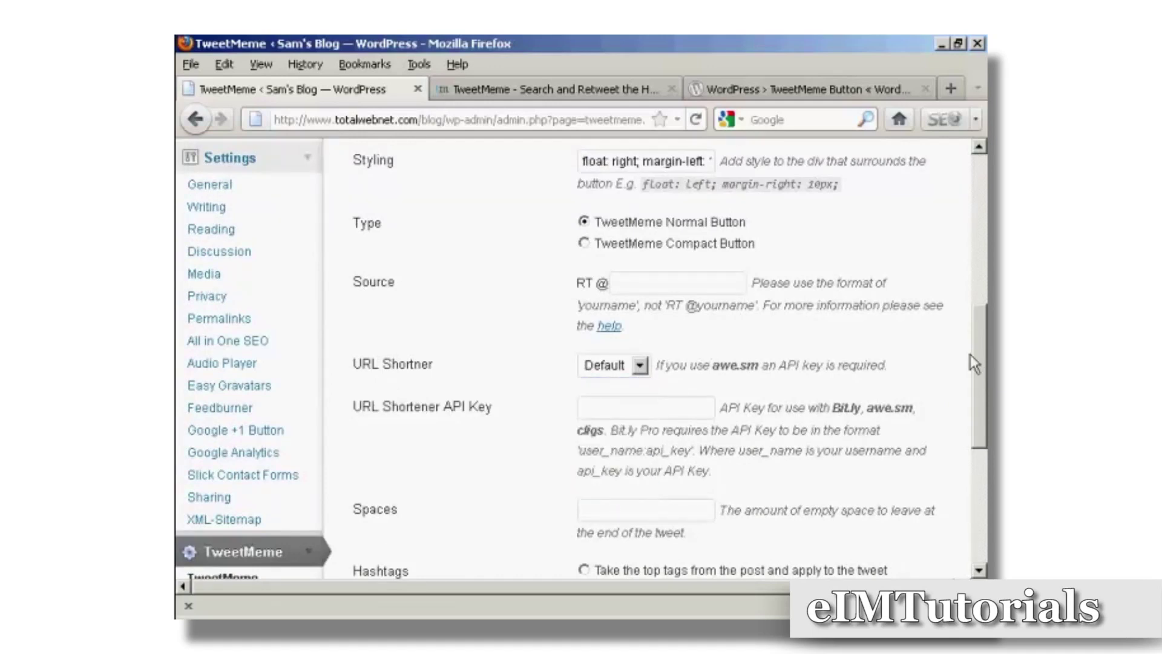
{"action": "scroll", "coordinate": [974, 364], "scroll_direction": "down", "scroll_amount": 1}
{"action": "scroll", "coordinate": [979, 379], "scroll_direction": "down", "scroll_amount": 6}
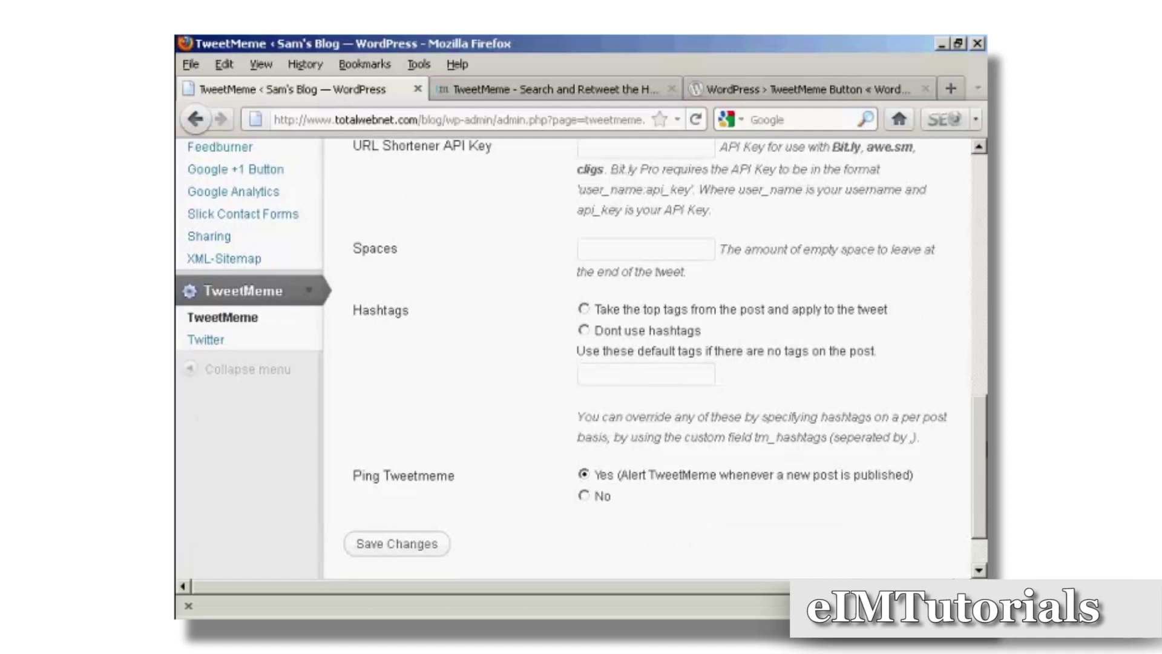
{"action": "left_click_drag", "start_coordinate": [985, 453], "coordinate": [983, 418]}
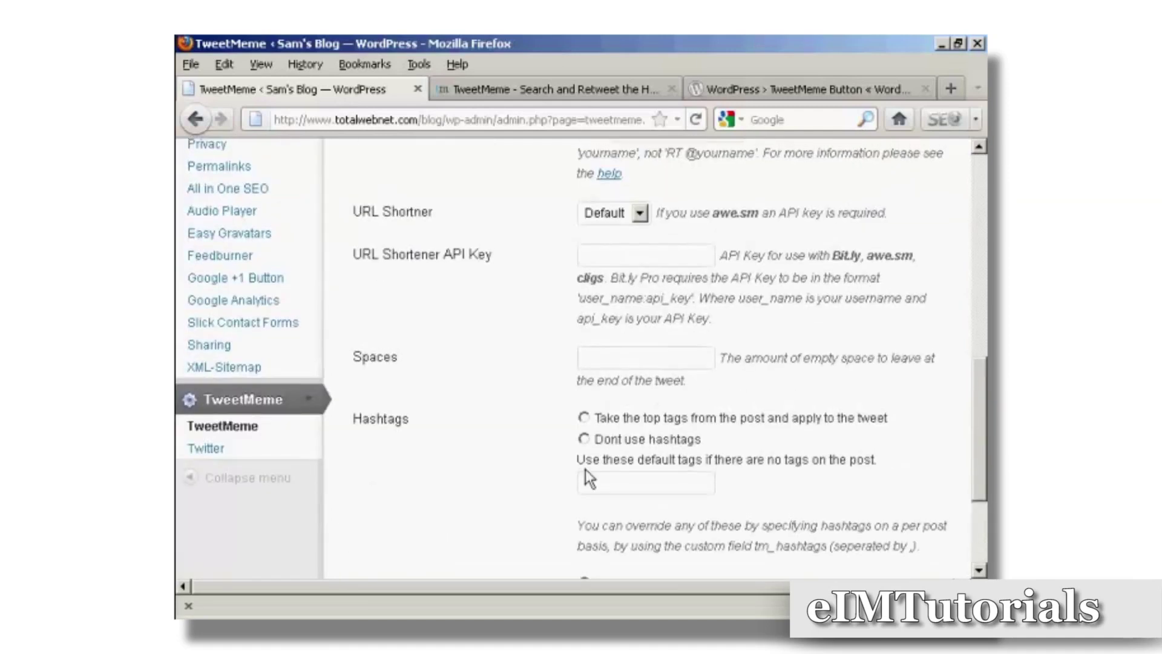
{"action": "left_click", "coordinate": [207, 453]}
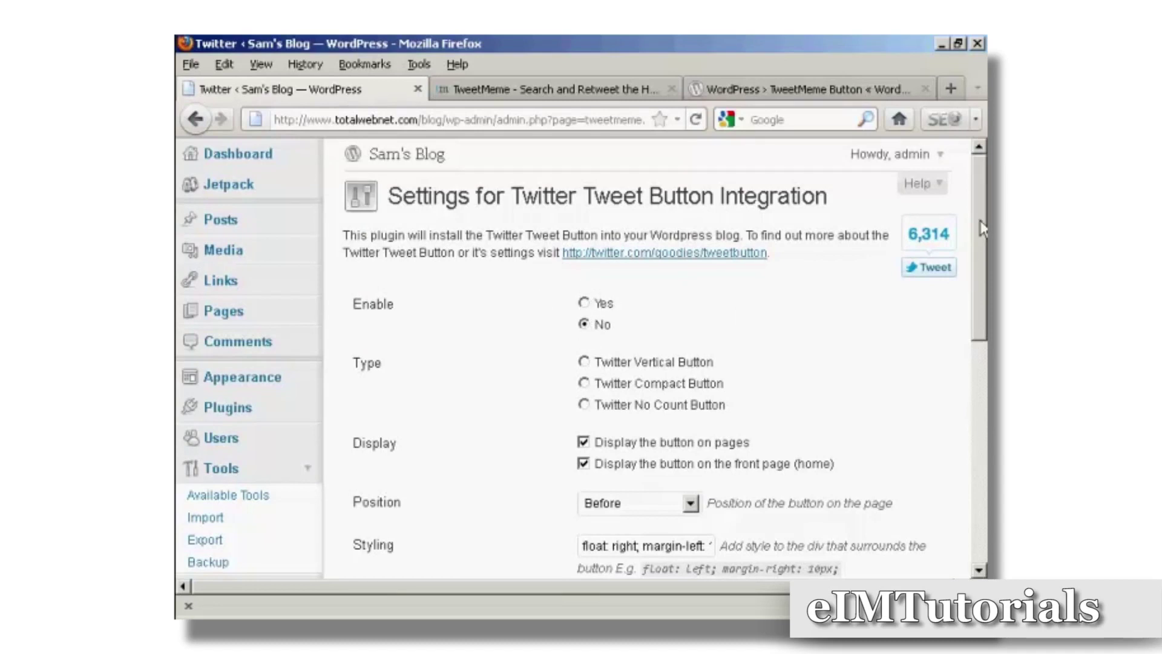
{"action": "left_click_drag", "start_coordinate": [981, 221], "coordinate": [979, 256]}
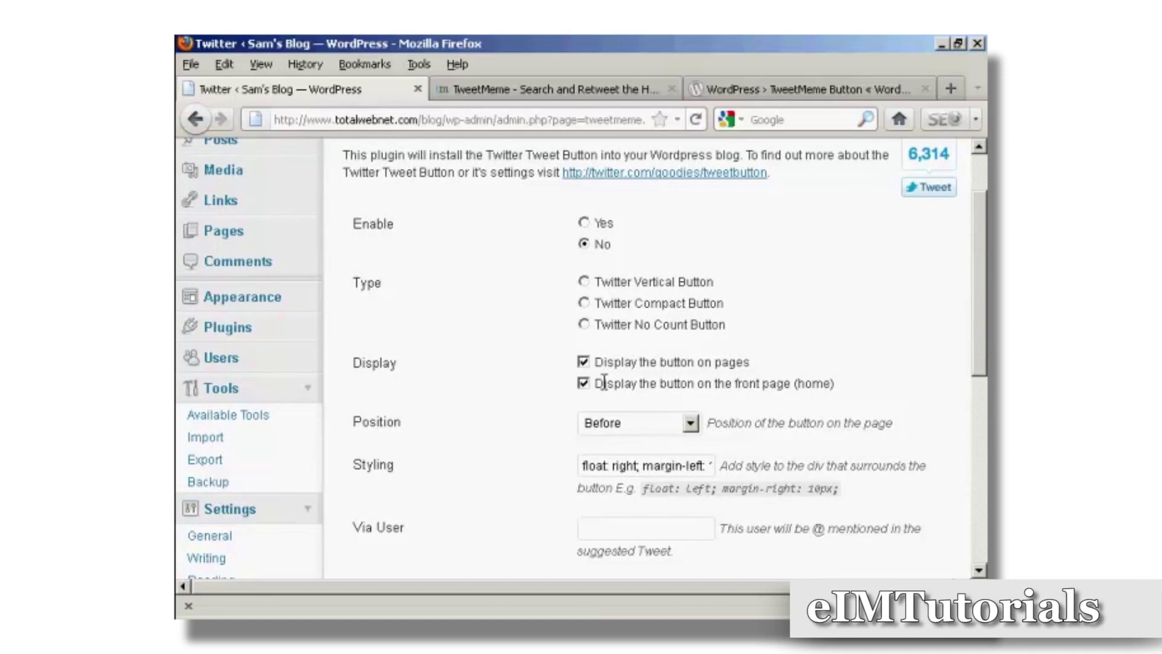
{"action": "left_click_drag", "start_coordinate": [977, 266], "coordinate": [969, 356]}
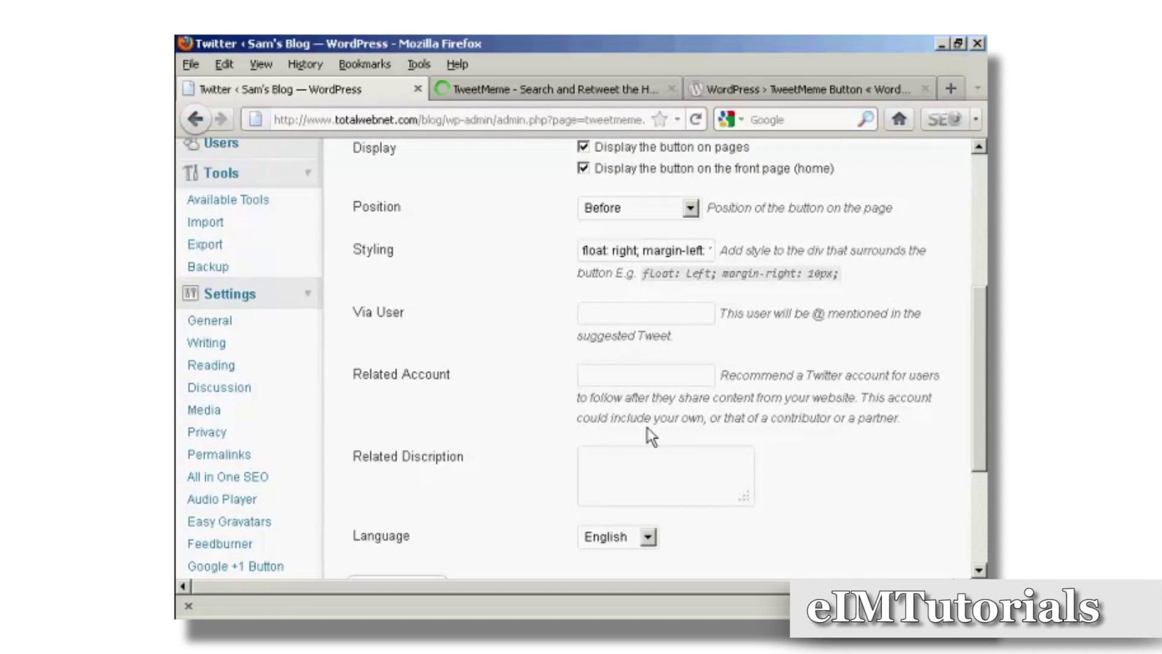
{"action": "scroll", "coordinate": [978, 379], "scroll_direction": "down", "scroll_amount": 1}
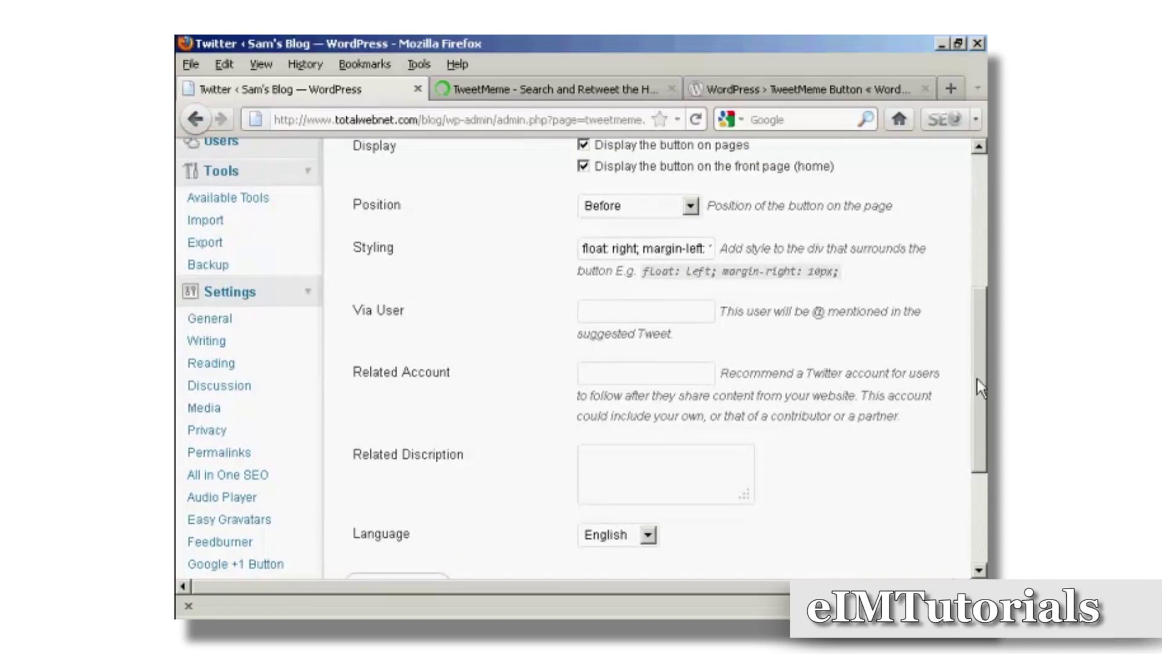
{"action": "left_click_drag", "start_coordinate": [977, 379], "coordinate": [977, 198]}
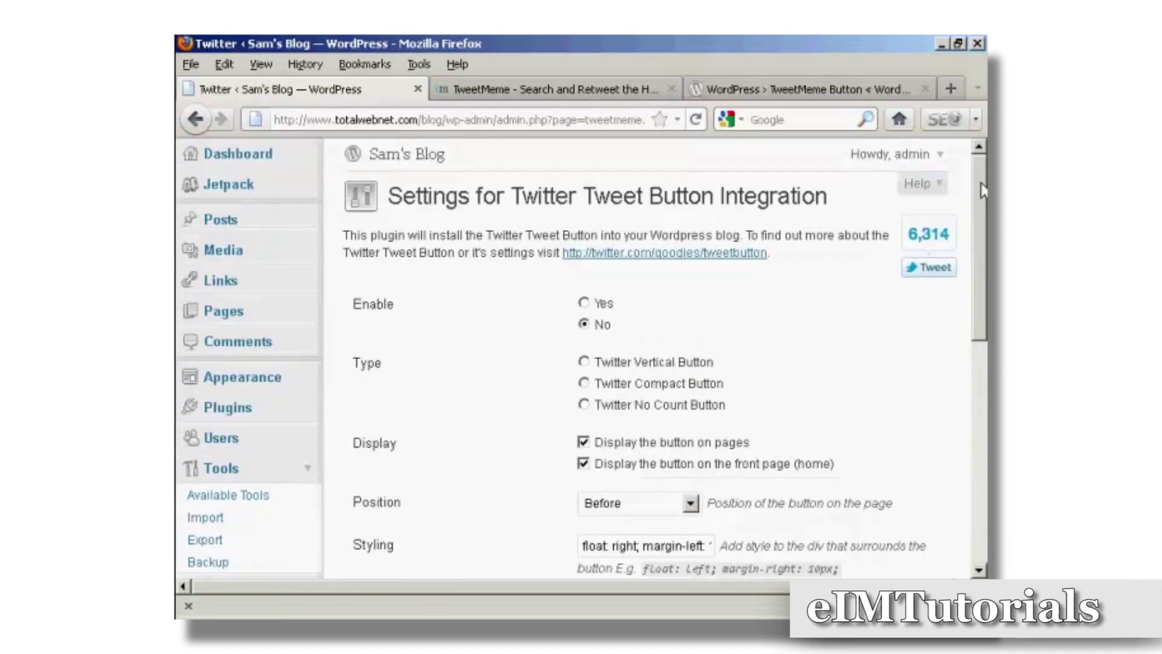
{"action": "left_click_drag", "start_coordinate": [981, 191], "coordinate": [977, 168]}
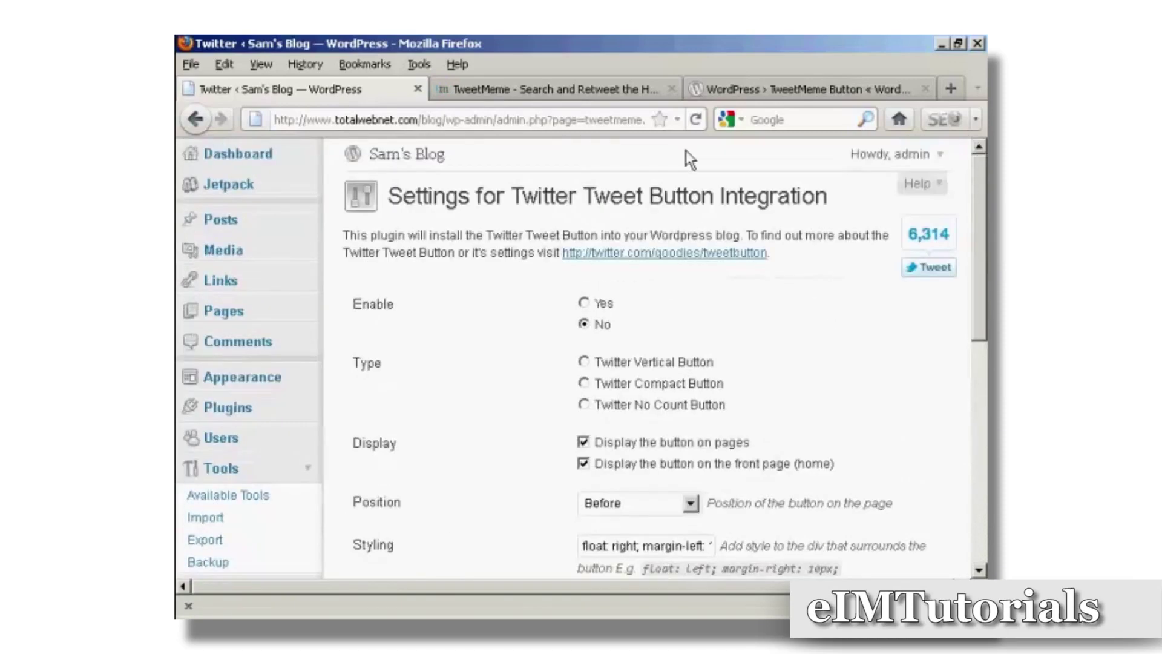